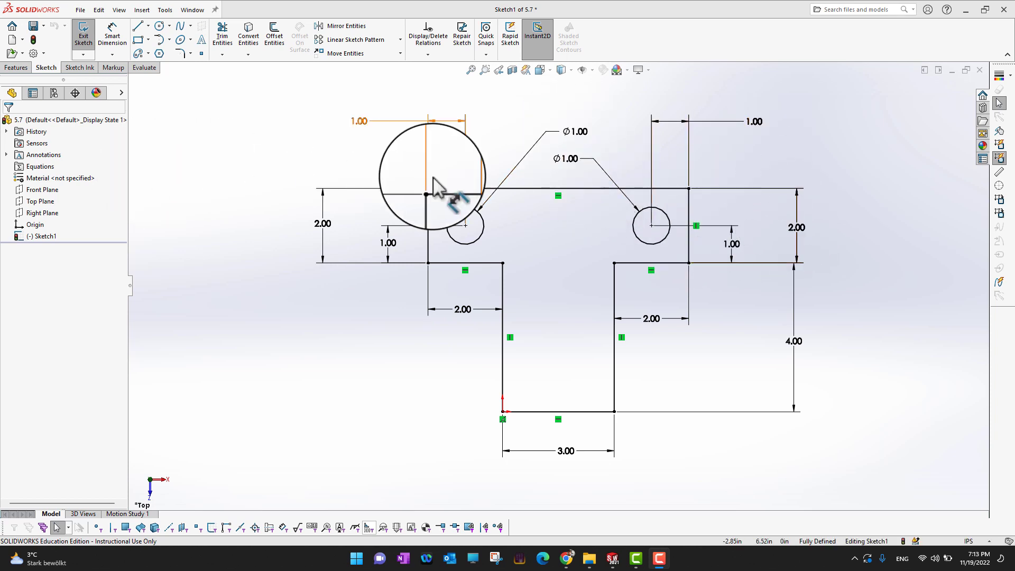
- Delete the vertical and horizontal 1.00 position dimensions of the right hole
{"action": "left_click", "coordinate": [902, 275]}
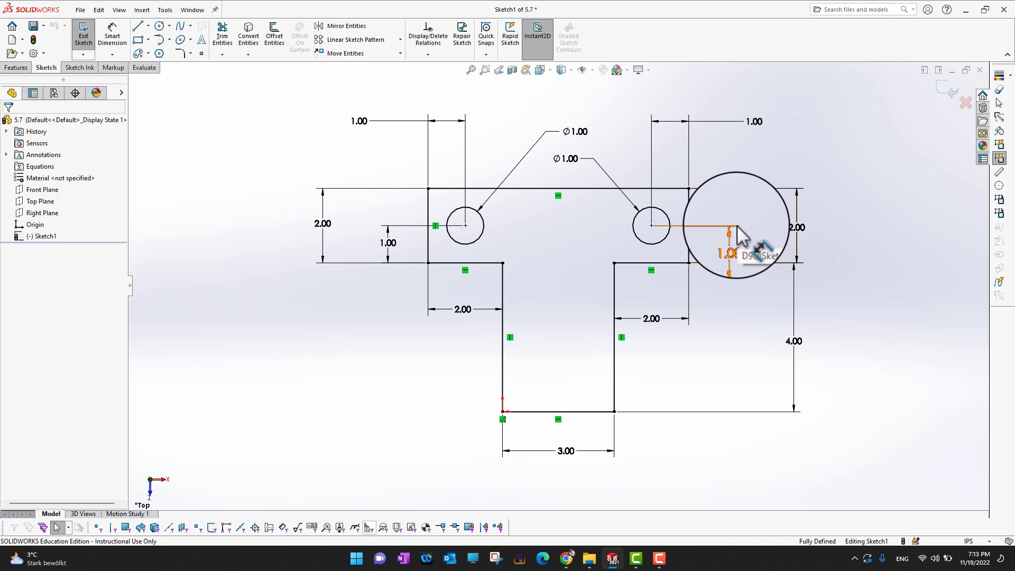
{"action": "left_click", "coordinate": [755, 121]}
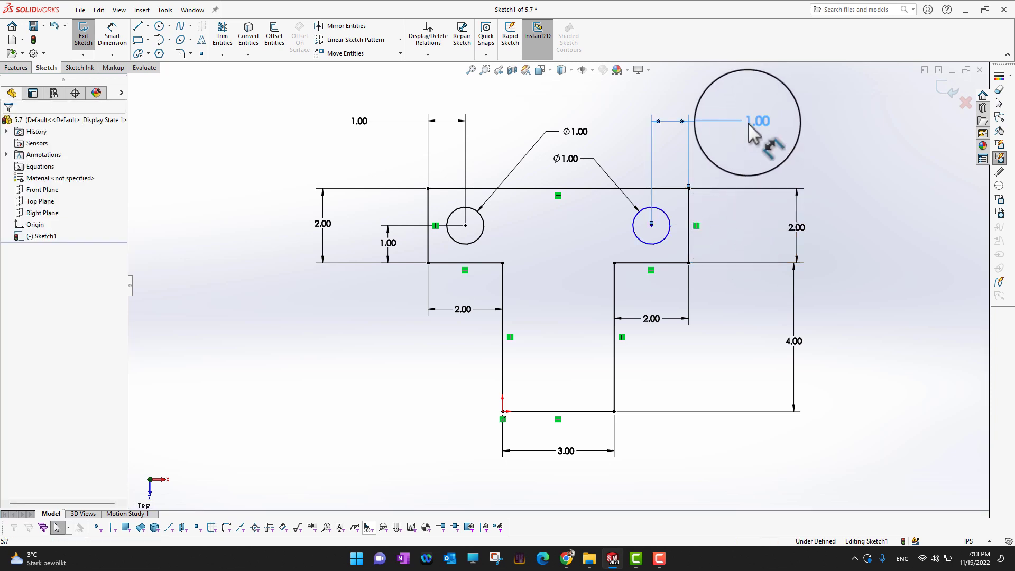
{"action": "left_click", "coordinate": [837, 163]}
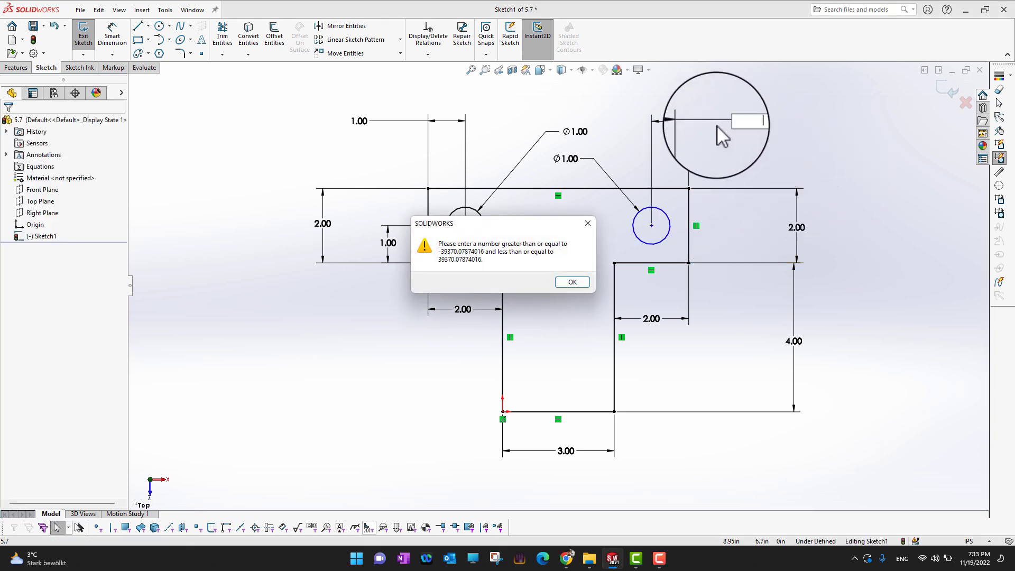
{"action": "left_click", "coordinate": [588, 226]}
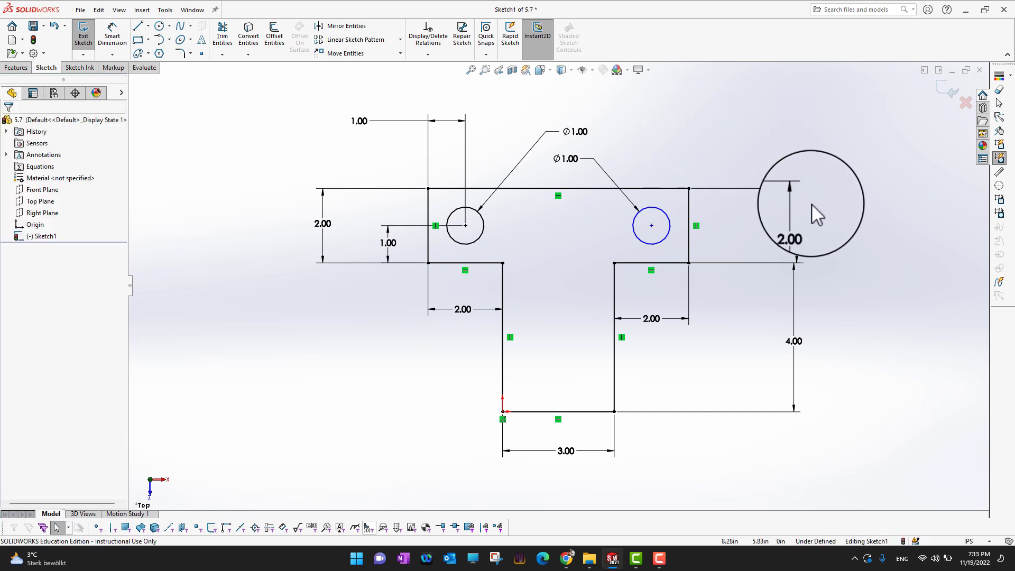
- Delete the height and width dimensions of the T-profile's right arm
{"action": "left_click", "coordinate": [795, 227]}
{"action": "key", "text": "Delete"}
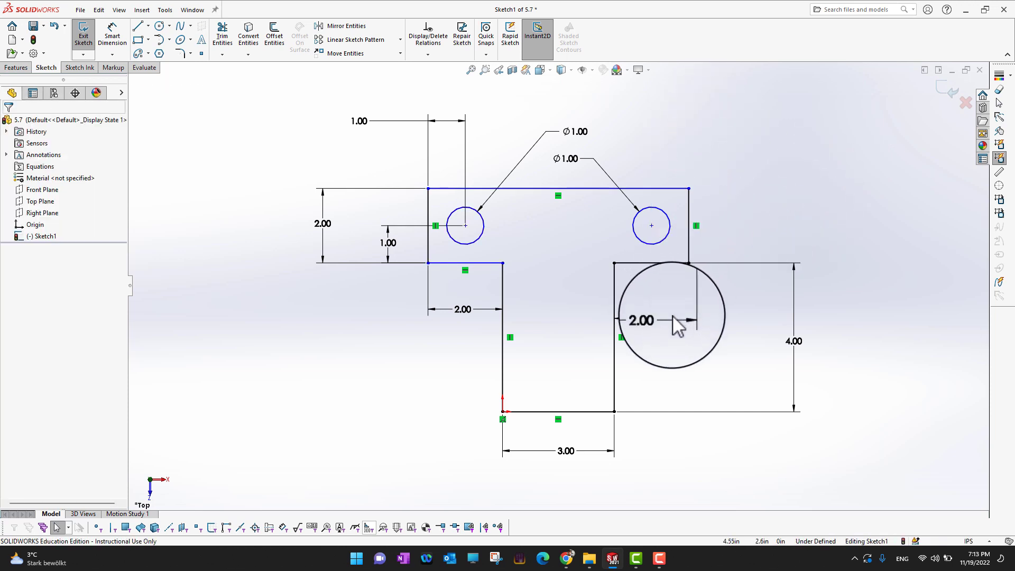
{"action": "left_click", "coordinate": [672, 320]}
{"action": "key", "text": "Delete"}
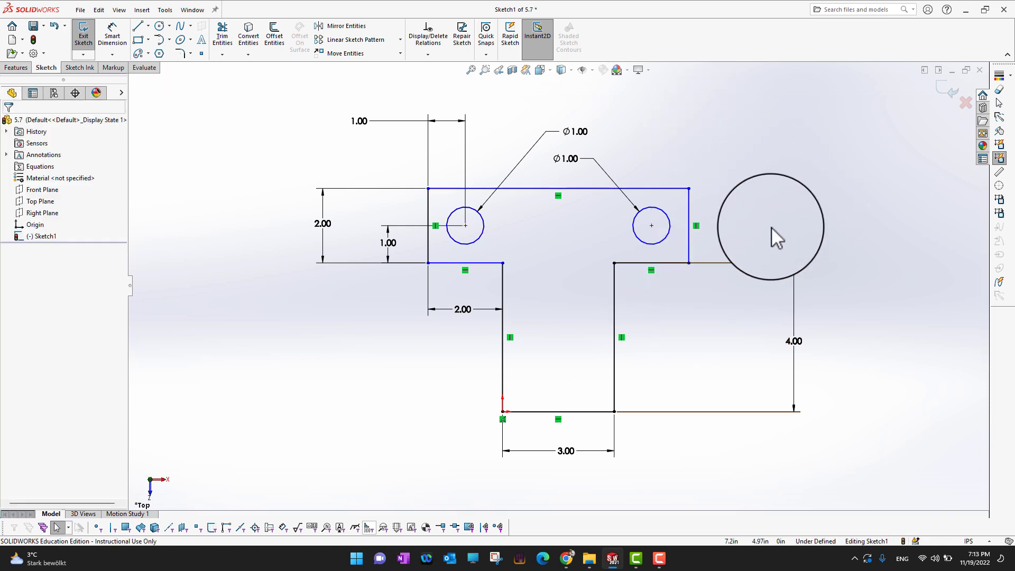
- Draw a horizontal centerline connecting the centers of the left and right holes
{"action": "left_click", "coordinate": [148, 26]}
{"action": "left_click", "coordinate": [159, 53]}
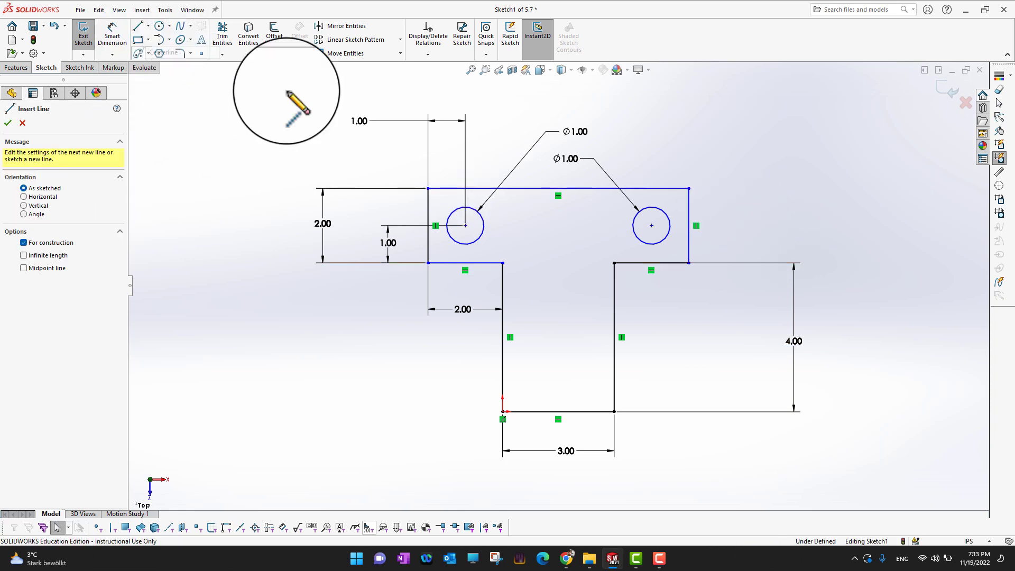
{"action": "scroll", "coordinate": [466, 226], "scroll_direction": "down", "scroll_amount": 2}
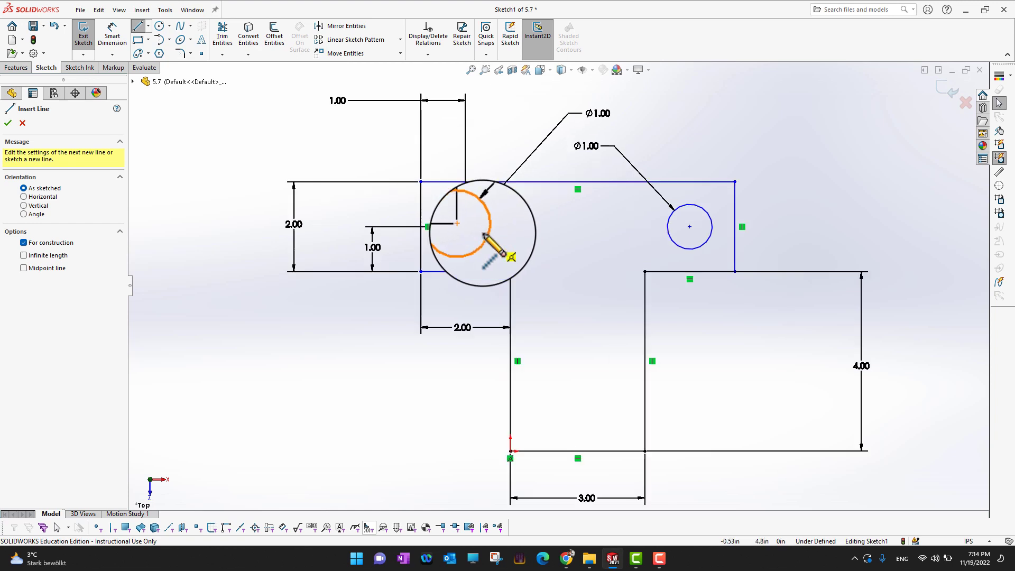
{"action": "left_click", "coordinate": [465, 228]}
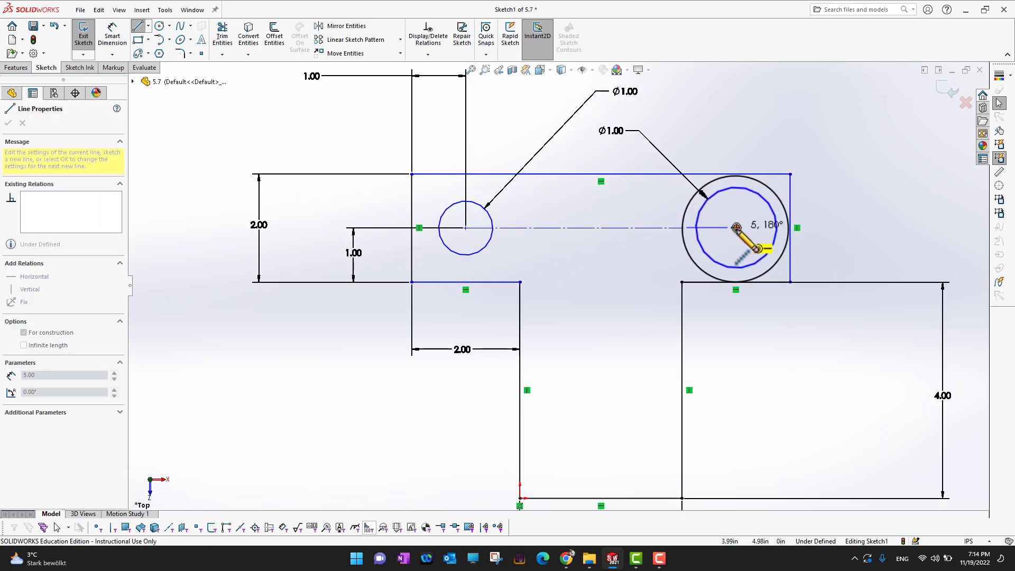
{"action": "left_click", "coordinate": [736, 227]}
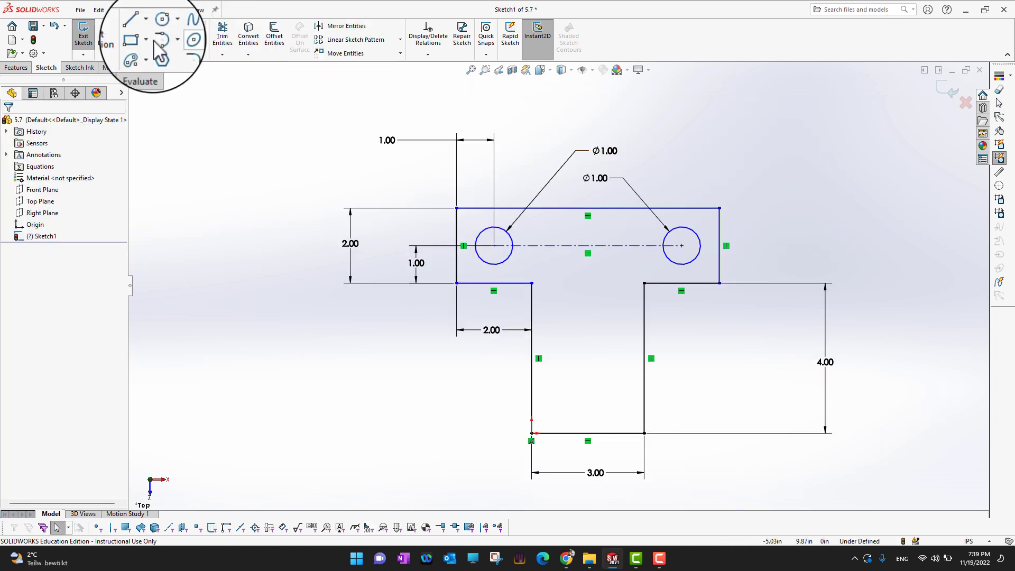
- Draw chained centerlines from the top edge's midpoint down through the horizontal centerline's midpoint to arm-bottom level, and across to the right inner corner
{"action": "left_click", "coordinate": [148, 26]}
{"action": "left_click", "coordinate": [168, 41]}
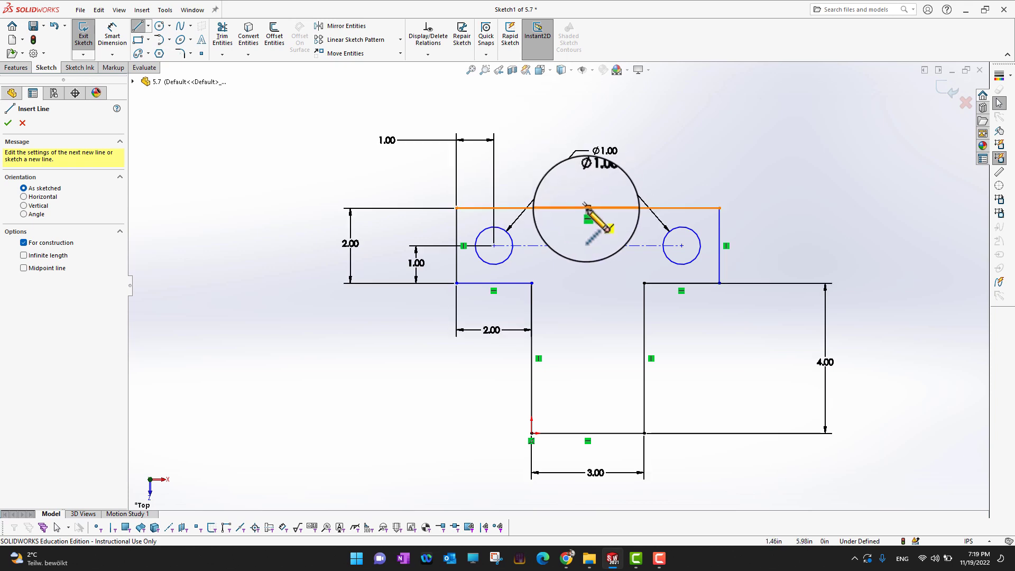
{"action": "left_click", "coordinate": [587, 208]}
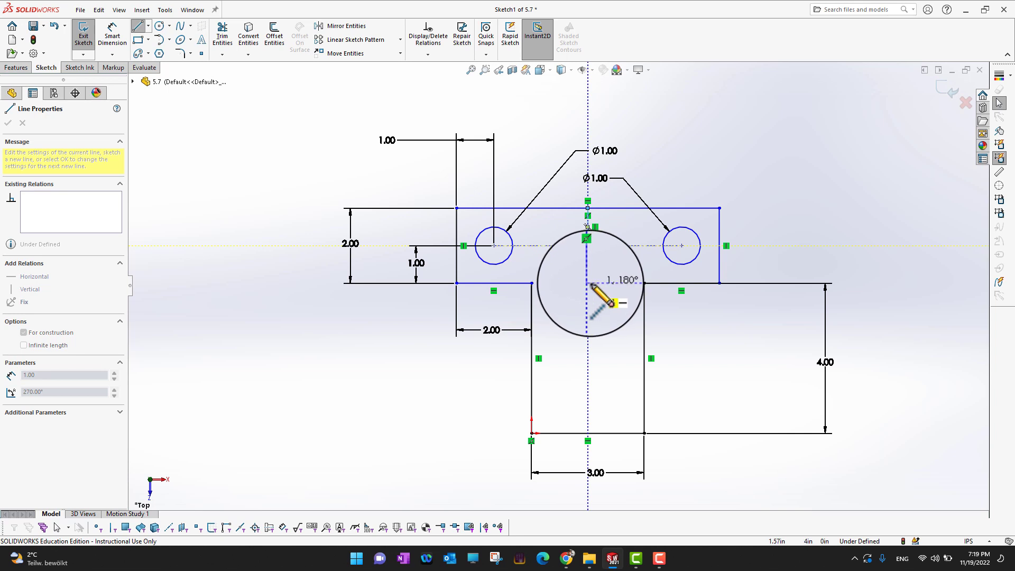
{"action": "left_click", "coordinate": [587, 282]}
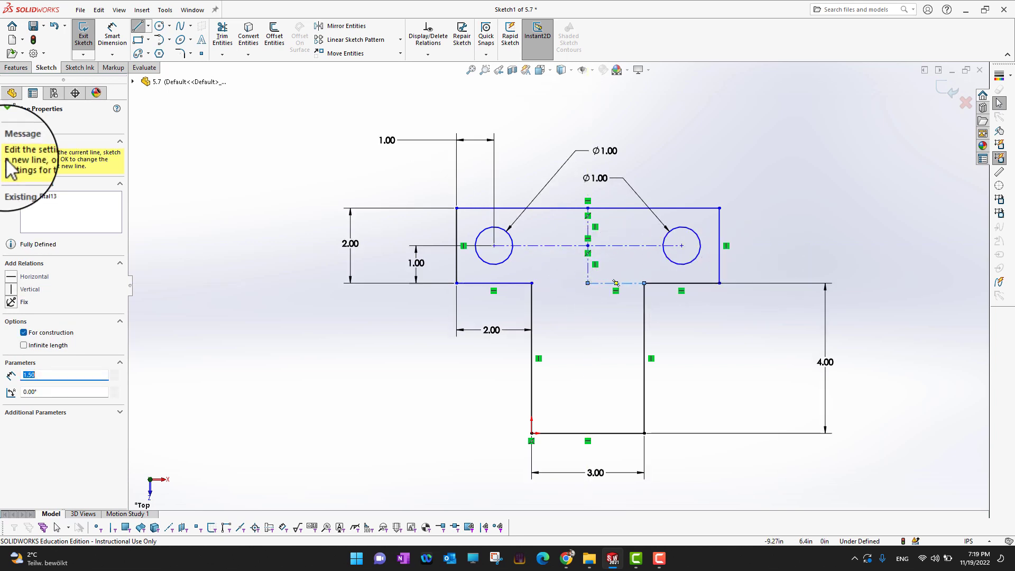
{"action": "left_click", "coordinate": [9, 121]}
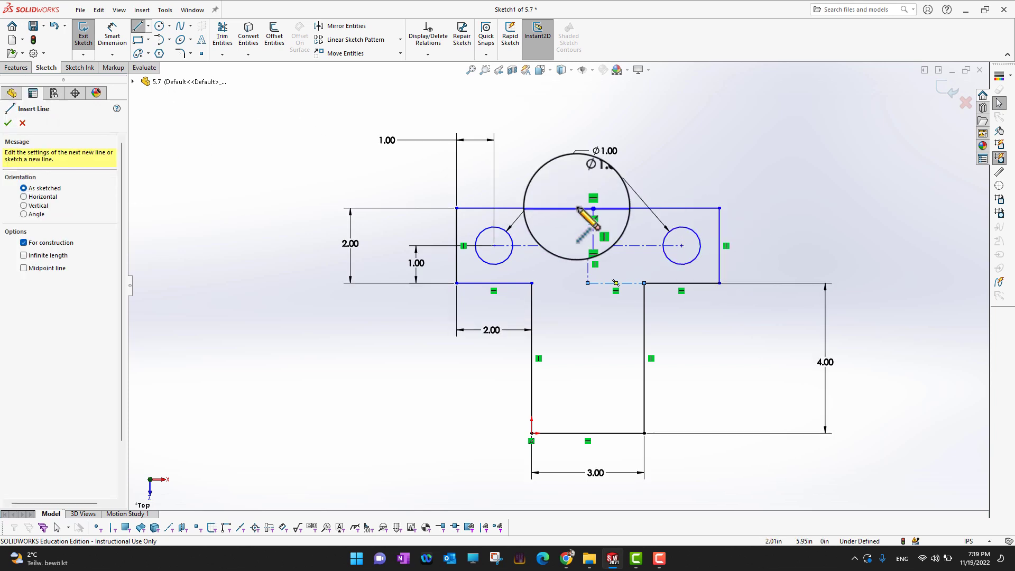
{"action": "left_click", "coordinate": [9, 121]}
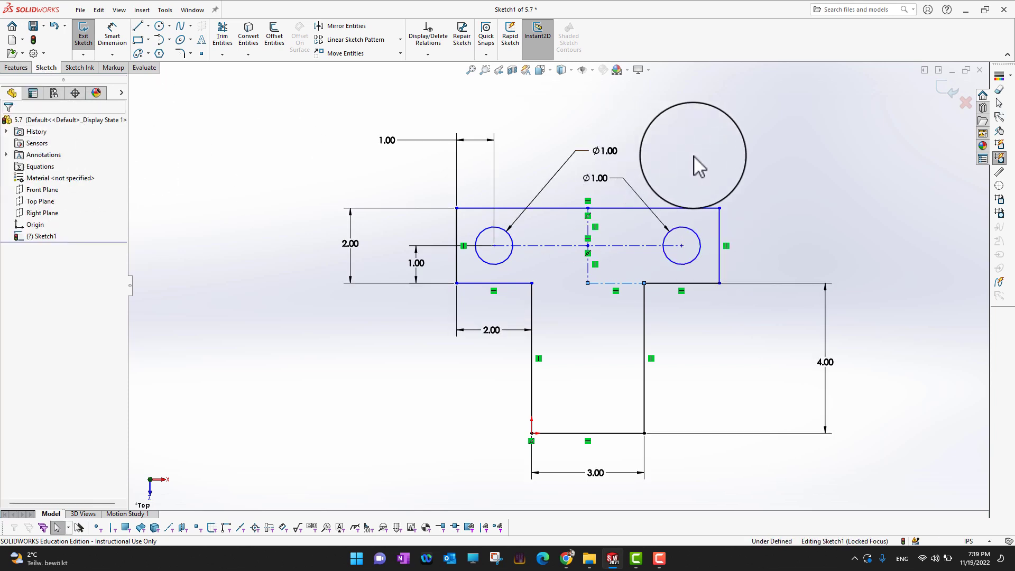
- Make the two vertical centerline segments above and below the horizontal centerline equal in length
{"action": "left_click", "coordinate": [587, 270]}
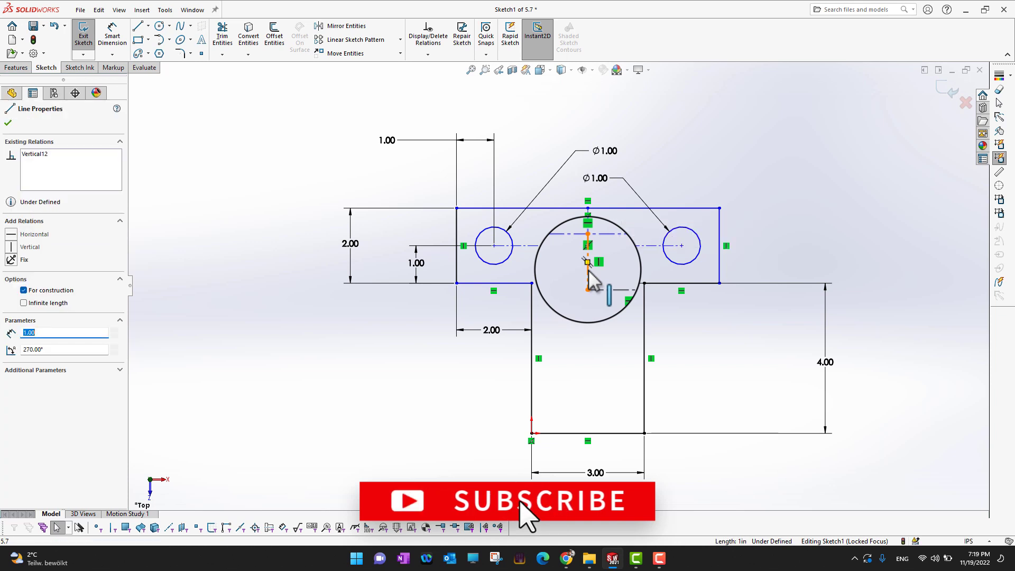
{"action": "left_click_drag", "start_coordinate": [590, 268], "coordinate": [592, 225]}
{"action": "left_click", "coordinate": [587, 226], "text": "ctrl"}
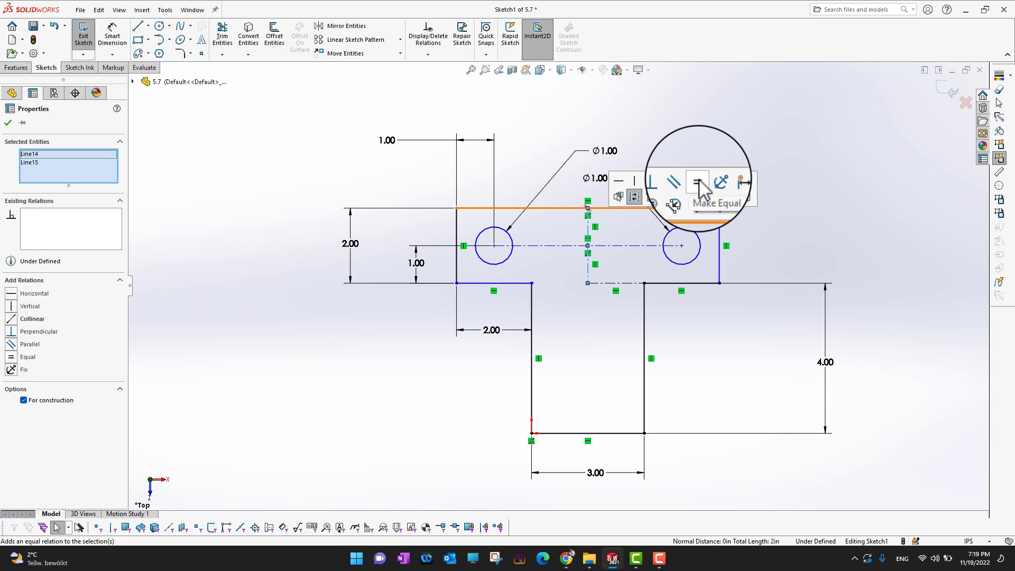
{"action": "left_click", "coordinate": [698, 183]}
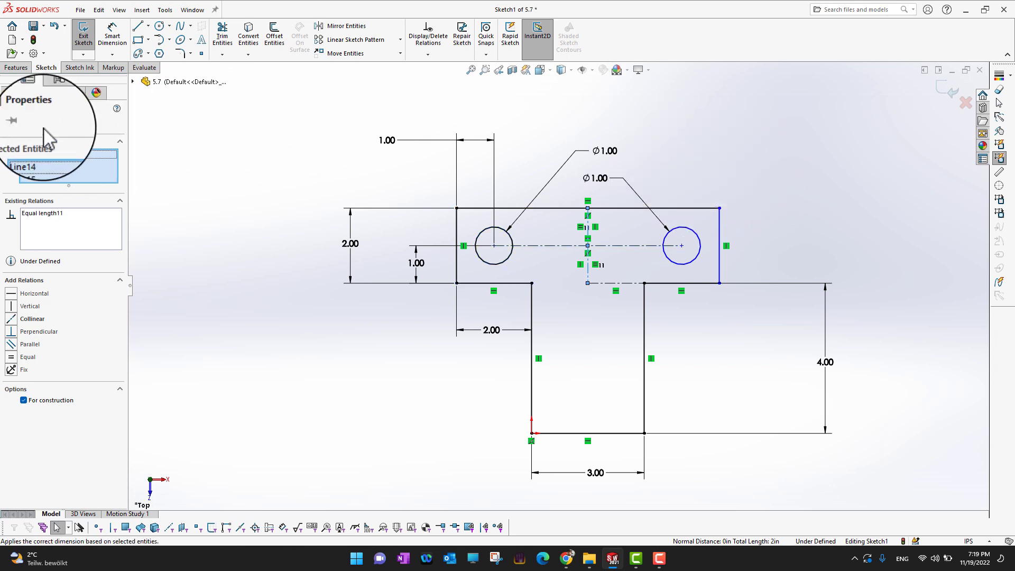
{"action": "left_click", "coordinate": [6, 123]}
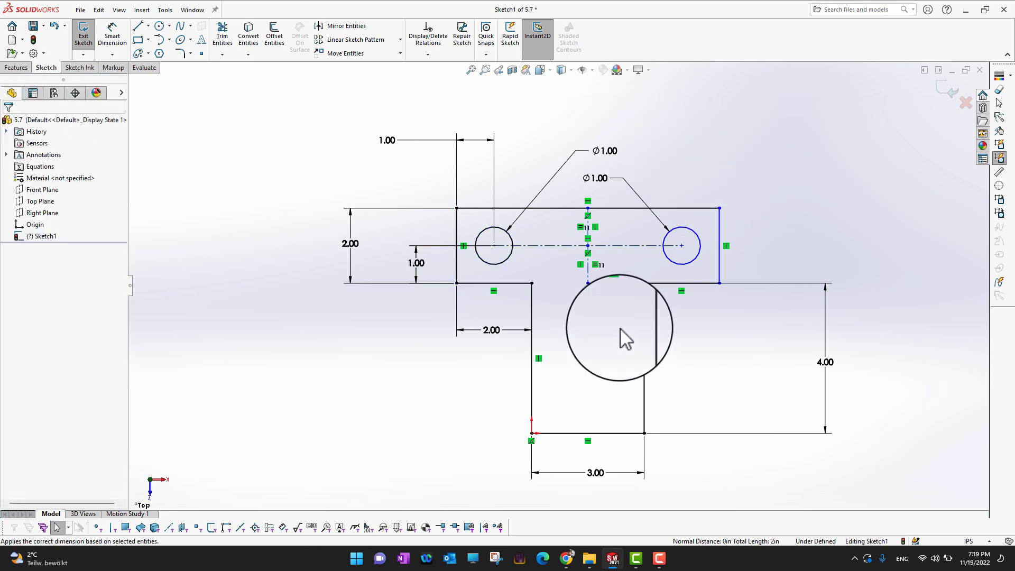
- Delete the left hole's vertical 1.00 position dimension and the left arm's 2.00 width dimension
{"action": "left_click", "coordinate": [417, 280]}
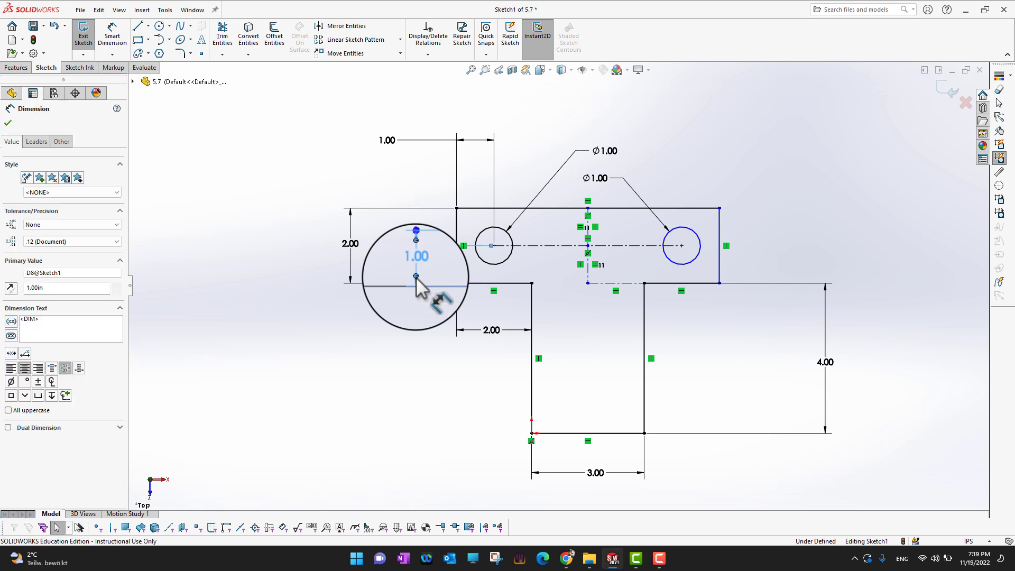
{"action": "key", "text": "Delete"}
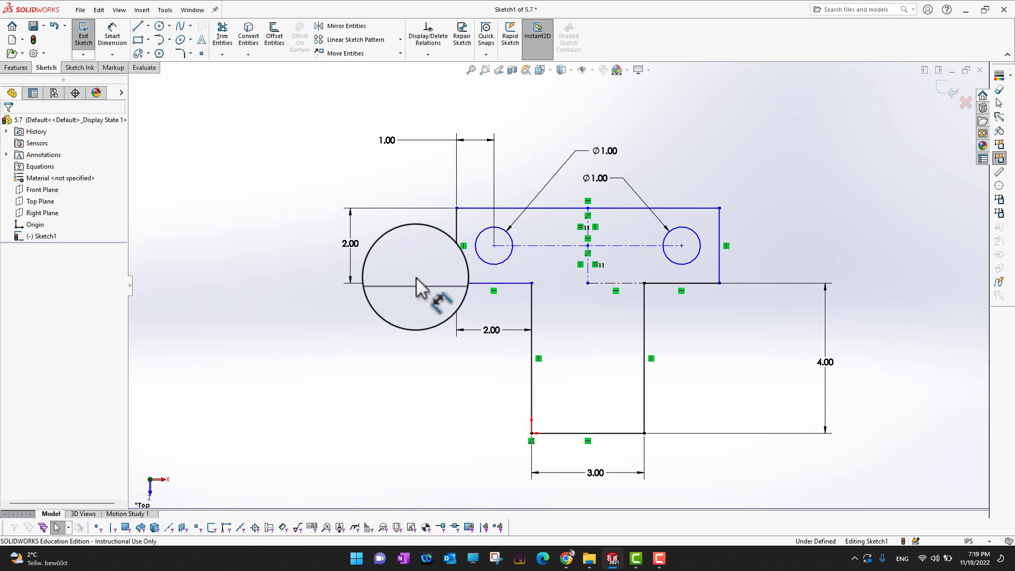
{"action": "left_click", "coordinate": [523, 333]}
{"action": "key", "text": "Delete"}
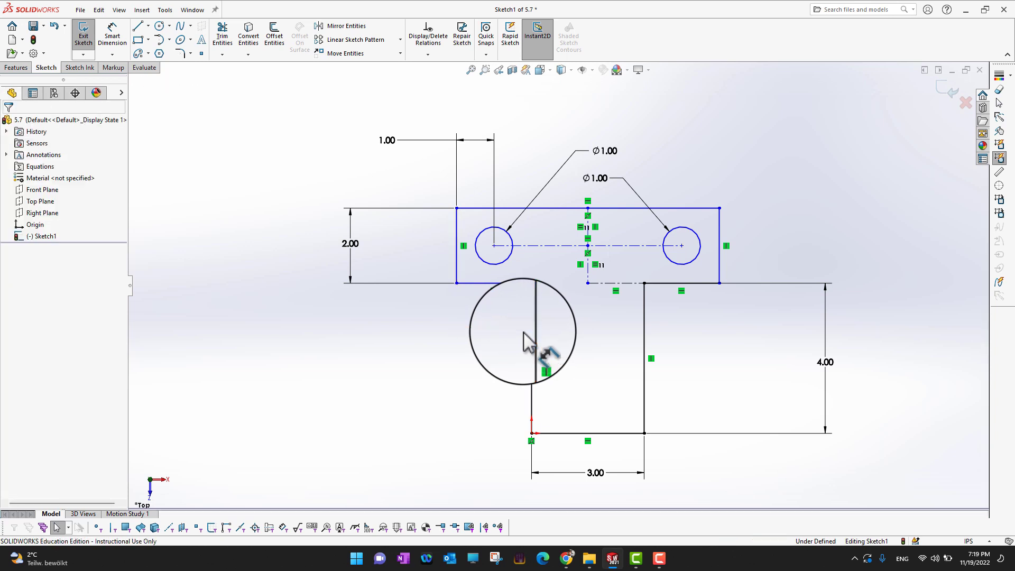
- Apply an Equal relation to the outer vertical and lower horizontal edges of both arms
{"action": "left_click", "coordinate": [458, 262]}
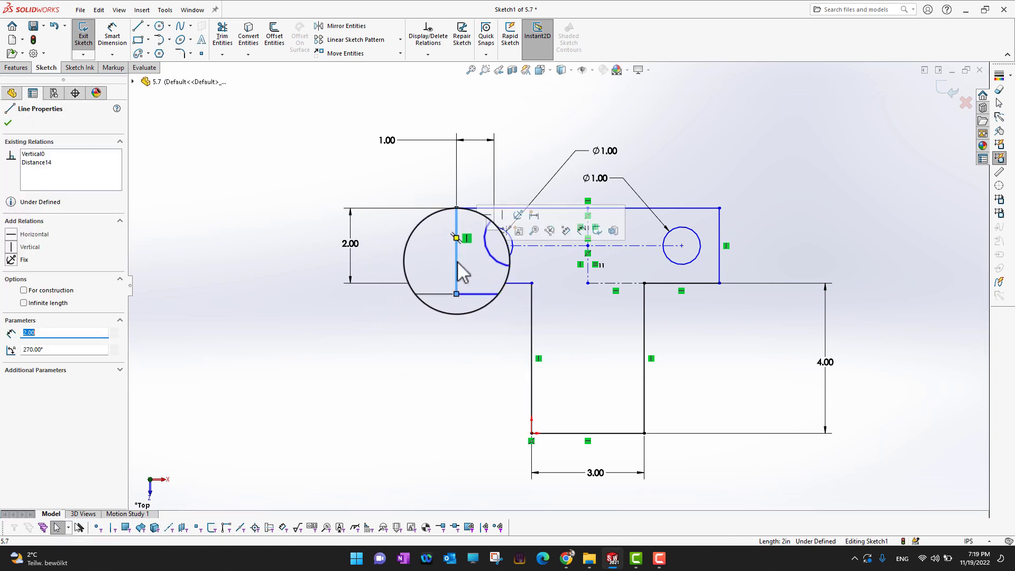
{"action": "left_click", "coordinate": [482, 285], "text": "ctrl"}
{"action": "left_click", "coordinate": [688, 287], "text": "ctrl"}
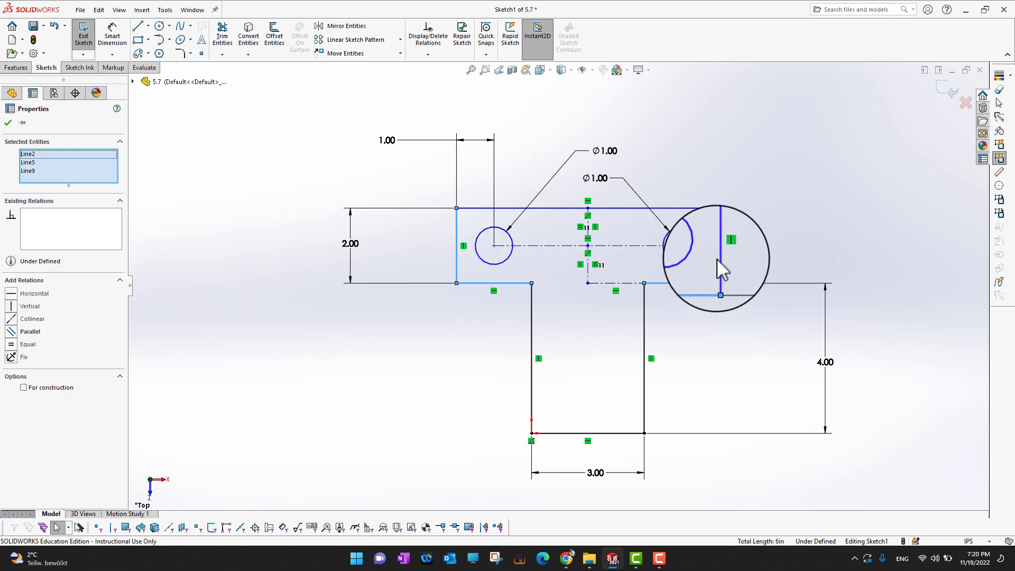
{"action": "left_click", "coordinate": [719, 267], "text": "ctrl"}
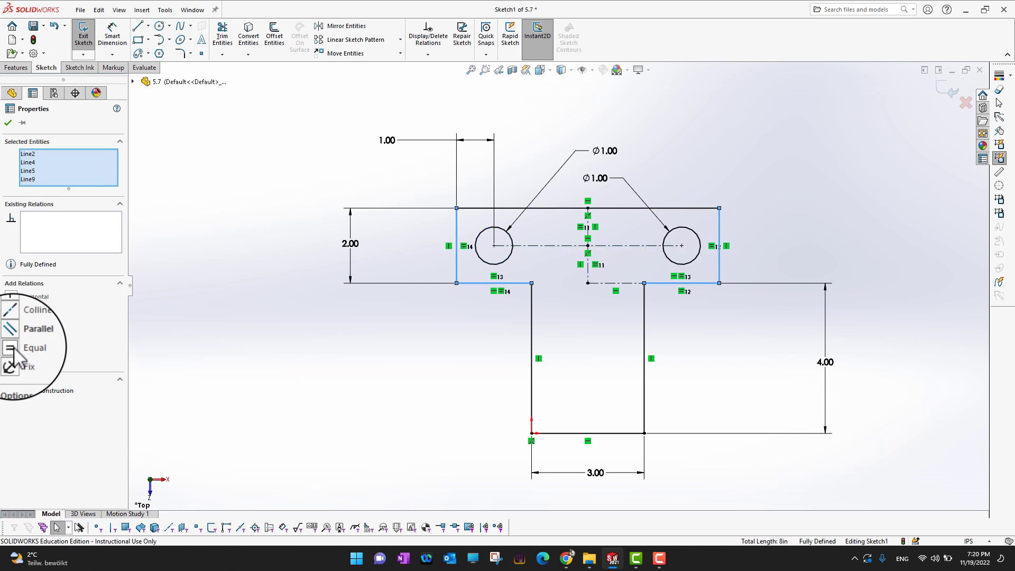
{"action": "left_click", "coordinate": [8, 120]}
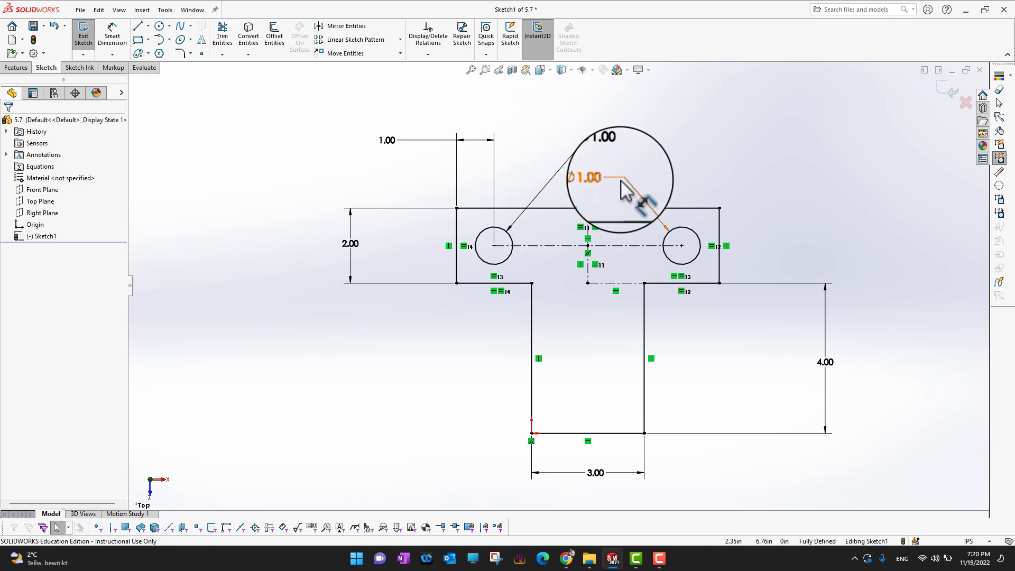
- Delete the right hole's diameter dimension and make the two hole circles equal
{"action": "left_click", "coordinate": [606, 178]}
{"action": "key", "text": "Delete"}
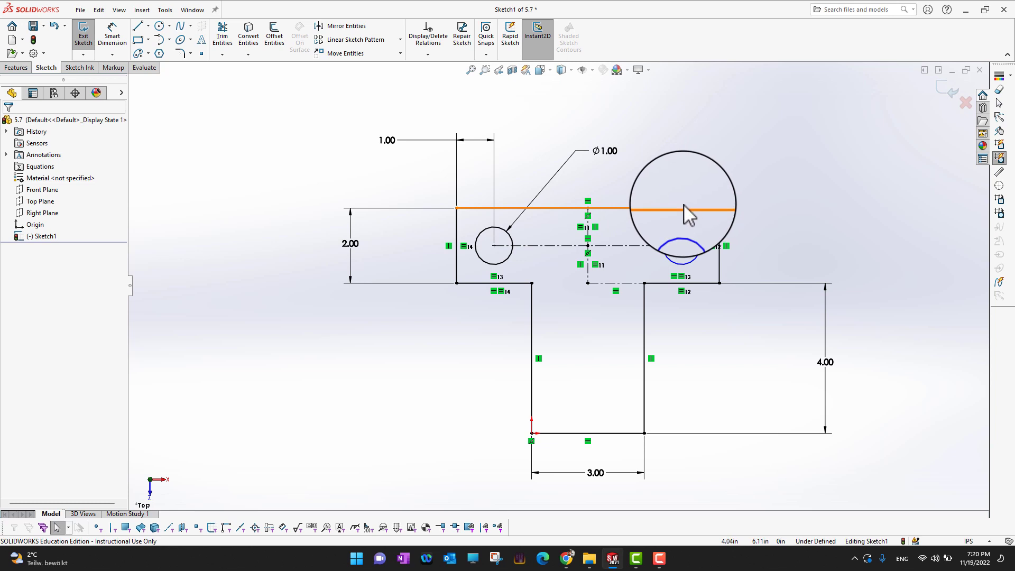
{"action": "left_click", "coordinate": [687, 238]}
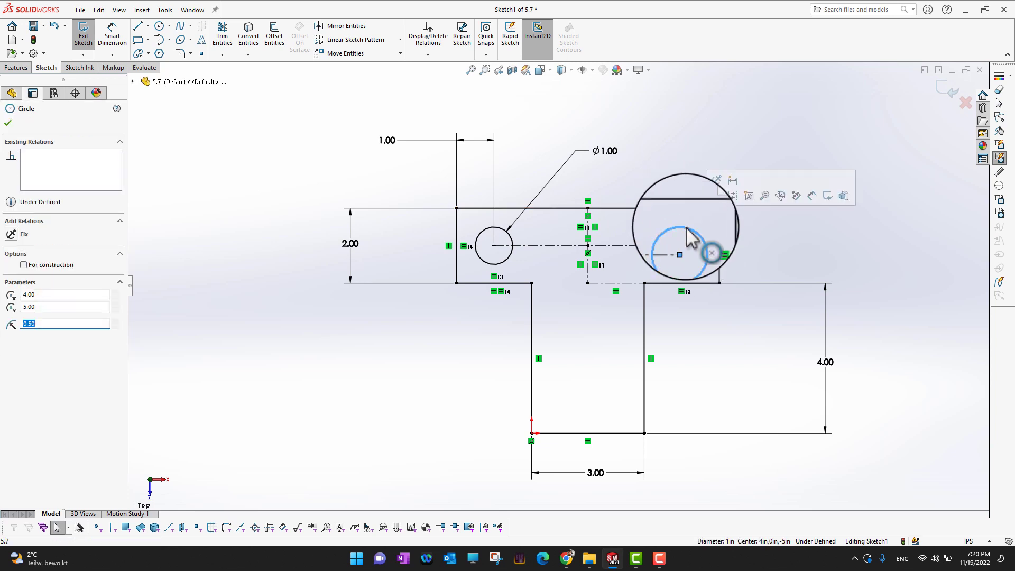
{"action": "left_click", "coordinate": [526, 267], "text": "ctrl"}
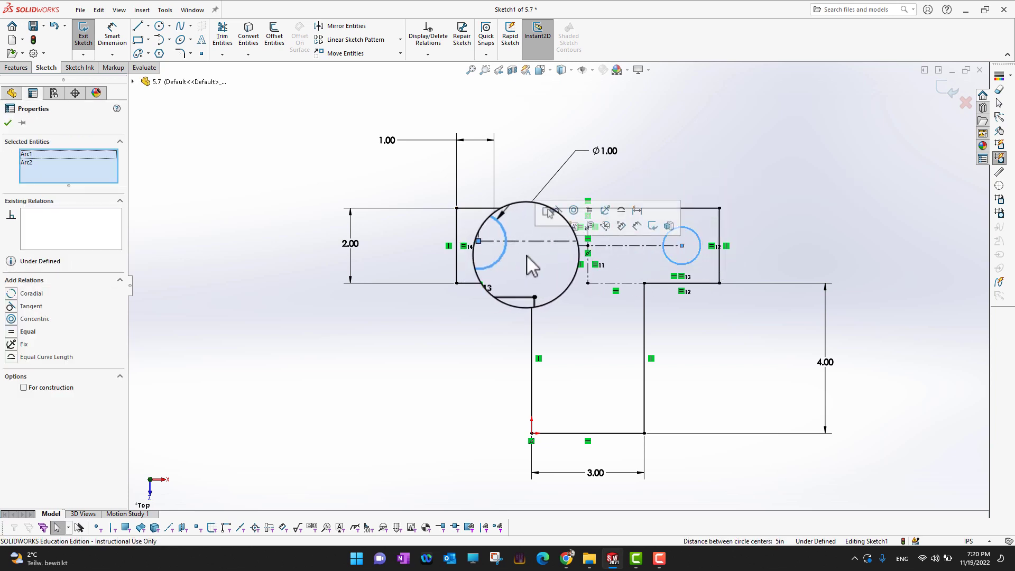
{"action": "left_click", "coordinate": [589, 211]}
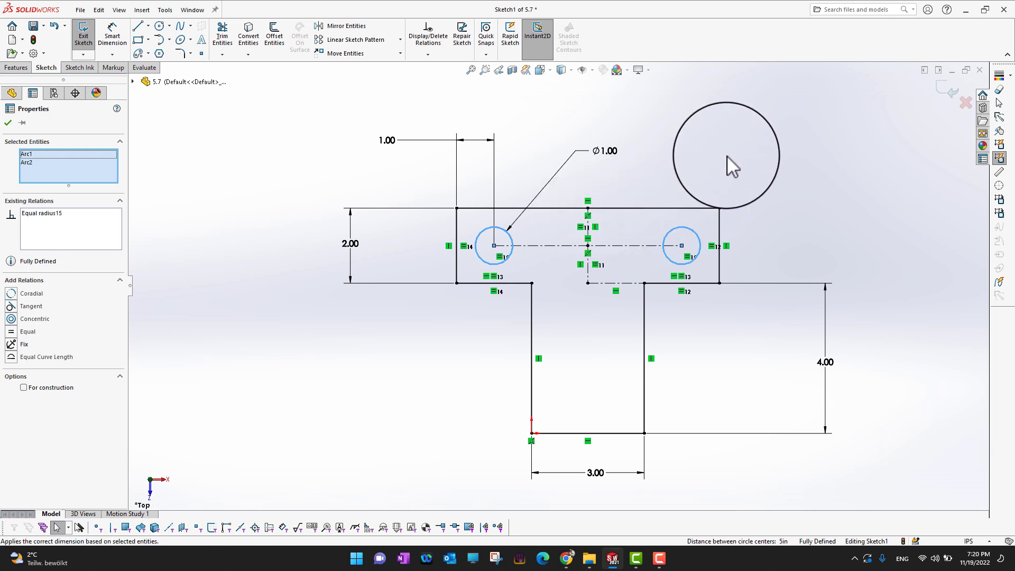
{"action": "left_click", "coordinate": [8, 122]}
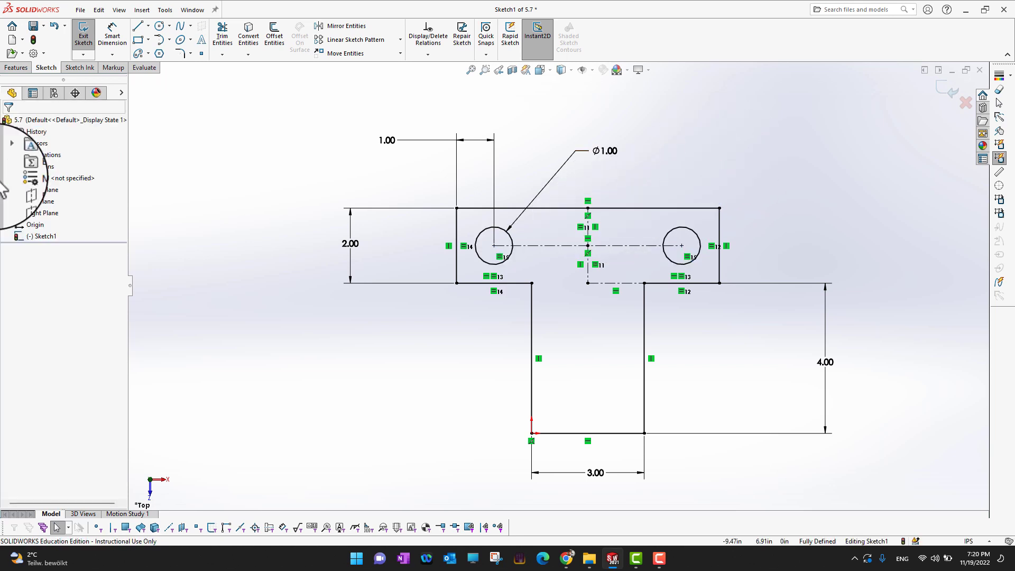
- Test the holes' equal relation by changing the left hole's diameter to 1.5 in and back to 1 in
{"action": "left_click", "coordinate": [608, 157]}
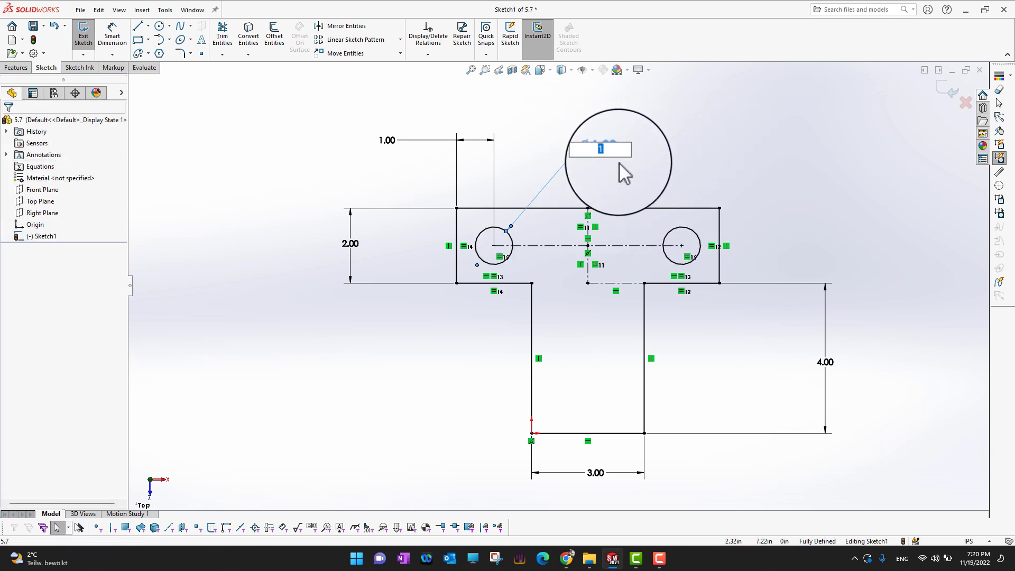
{"action": "type", "text": "1.5"}
{"action": "key", "text": "Return"}
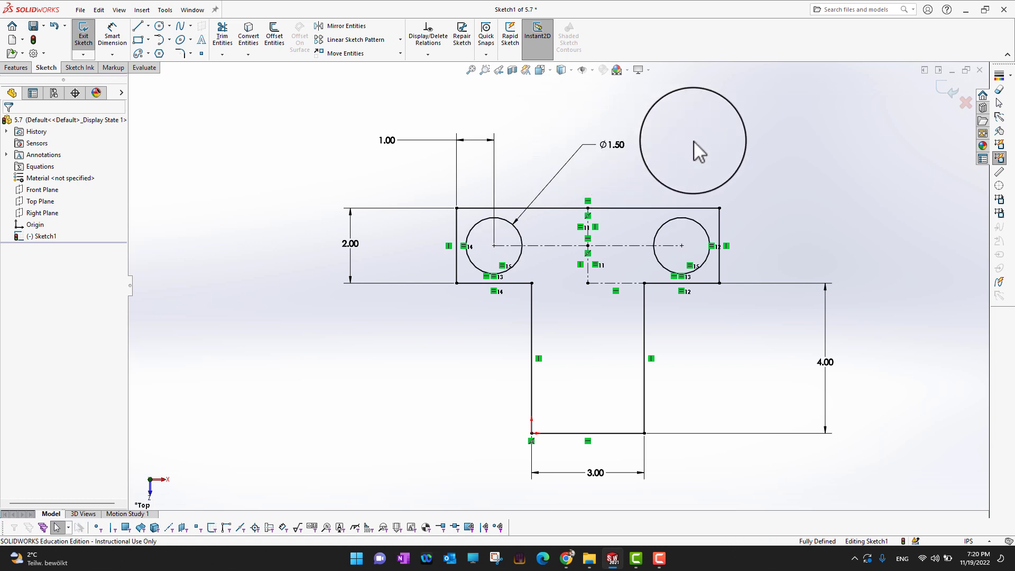
{"action": "left_click", "coordinate": [624, 151]}
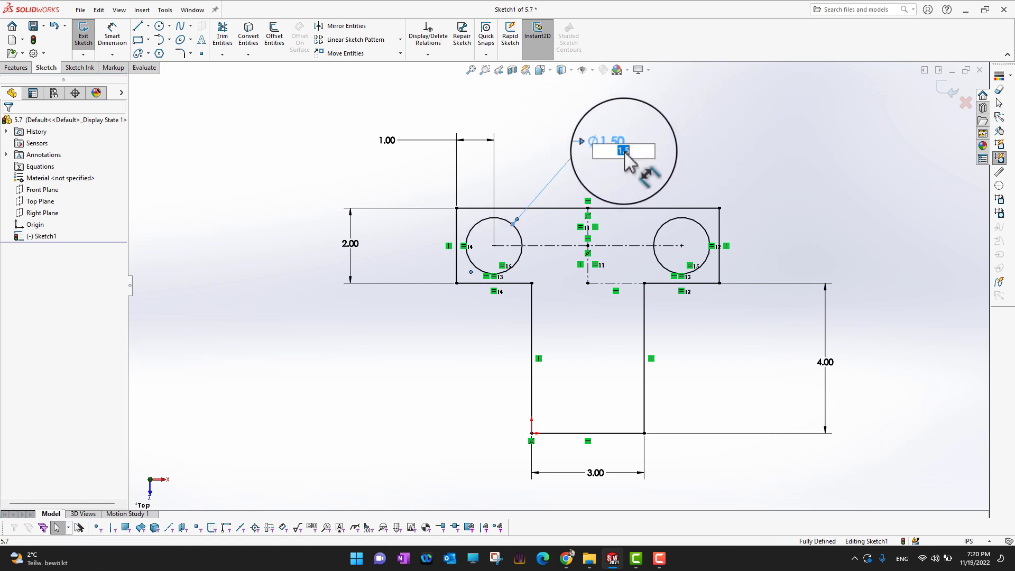
{"action": "type", "text": "1"}
{"action": "key", "text": "Return"}
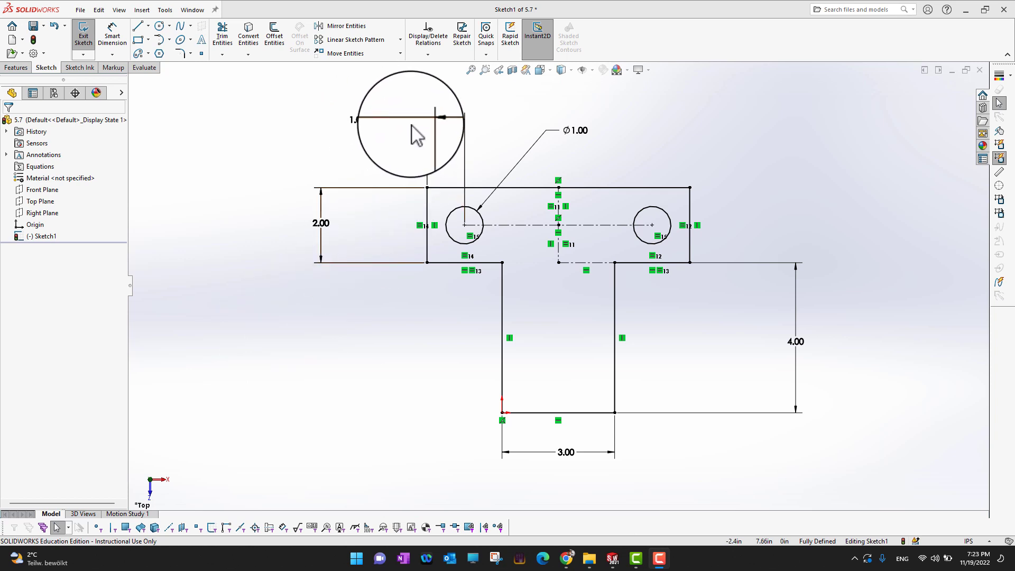
- Delete the left hole's horizontal 1.00 position dimension and draw a horizontal centerline from the hole's center to the arm's outer vertical edge
{"action": "left_click", "coordinate": [463, 121]}
{"action": "key", "text": "Delete"}
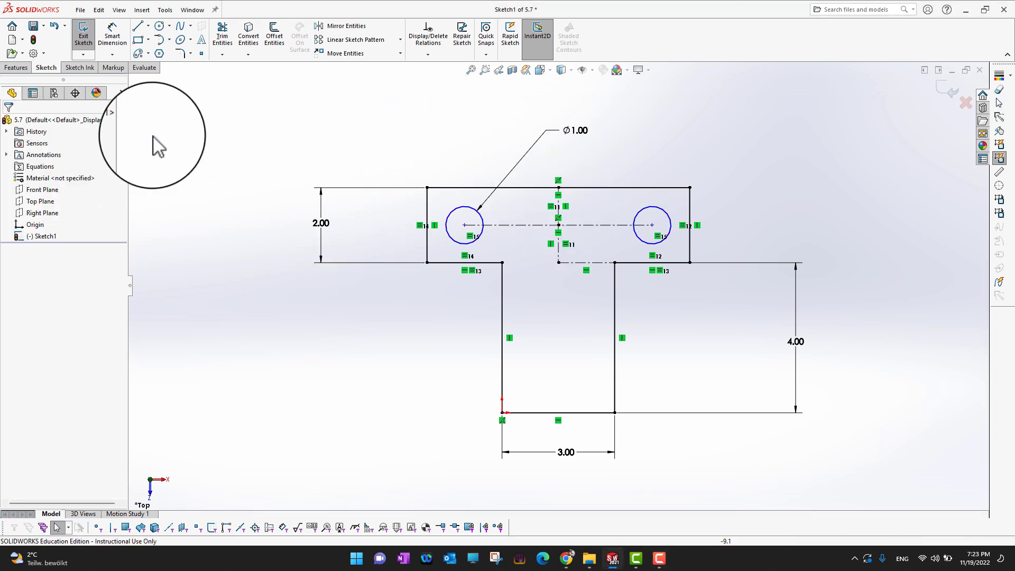
{"action": "left_click", "coordinate": [149, 26]}
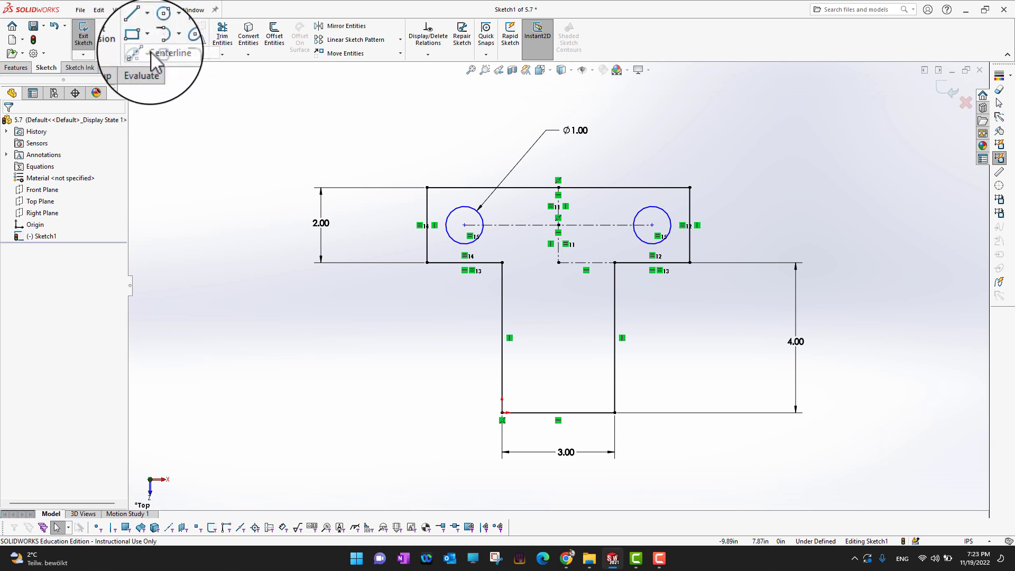
{"action": "left_click", "coordinate": [161, 44]}
{"action": "left_click", "coordinate": [461, 222]}
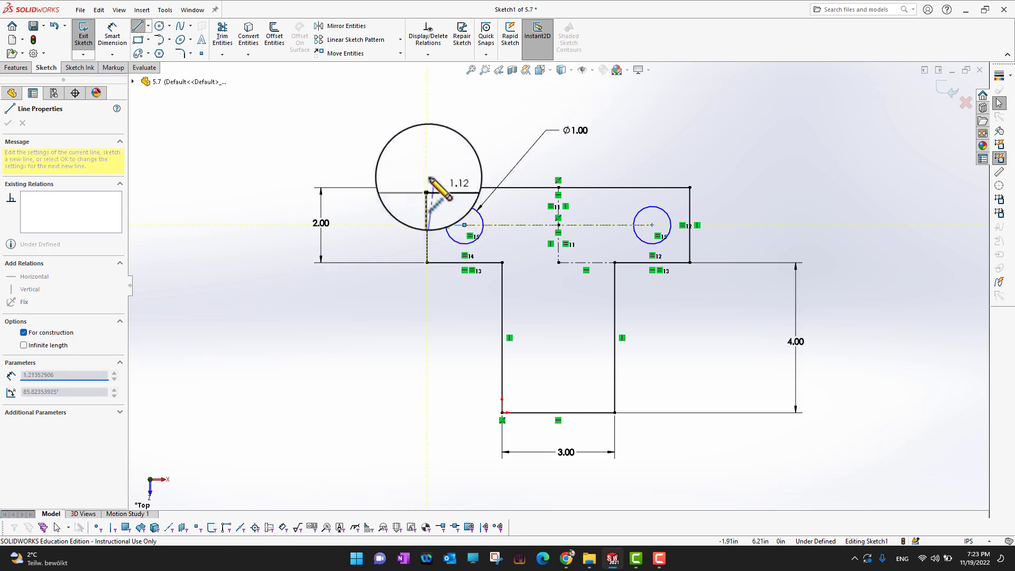
{"action": "left_click", "coordinate": [427, 225]}
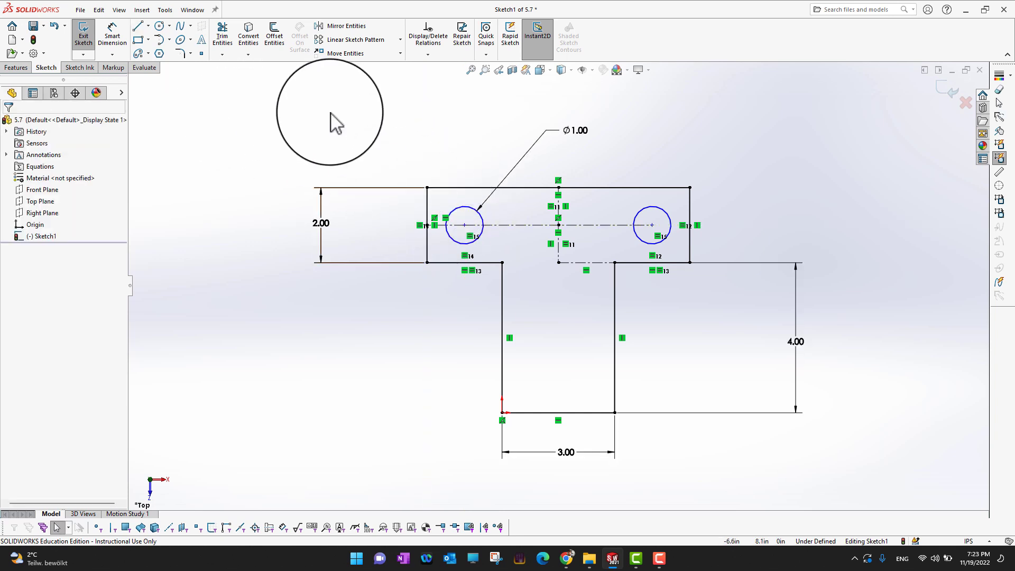
- Draw a vertical centerline from the left hole's center down to the left arm's lower edge
{"action": "left_click", "coordinate": [159, 26]}
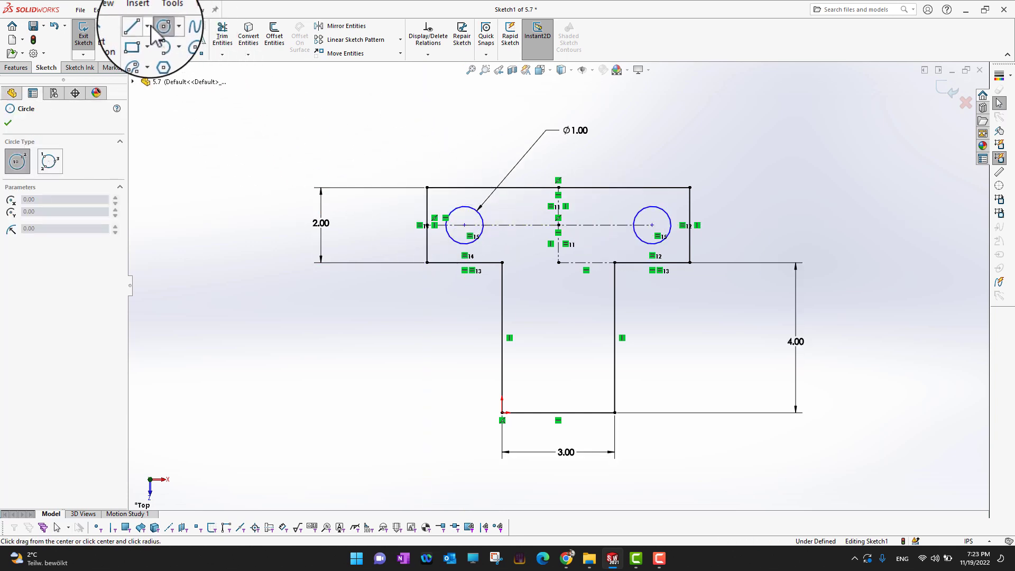
{"action": "left_click", "coordinate": [148, 26]}
{"action": "left_click", "coordinate": [161, 44]}
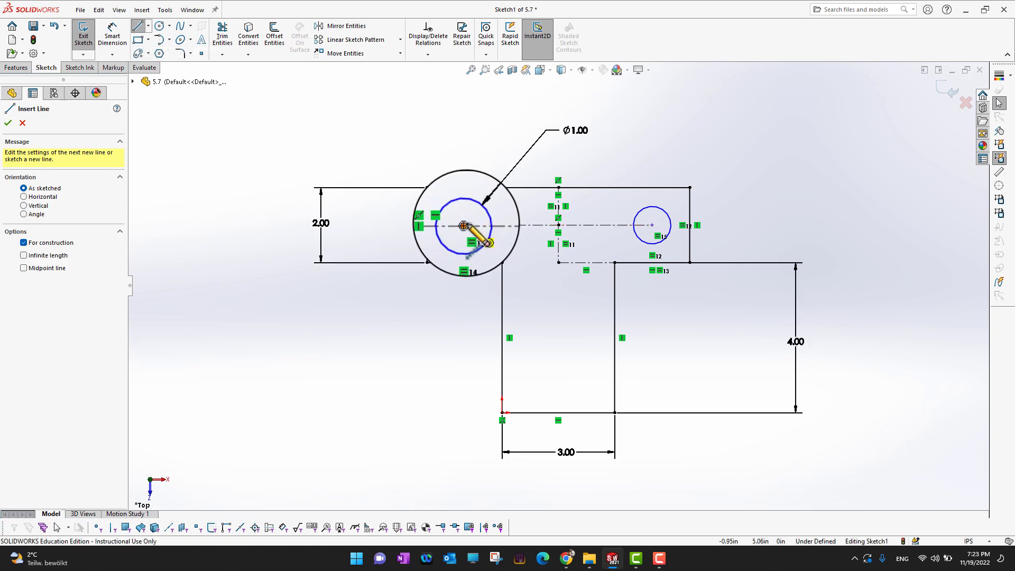
{"action": "left_click", "coordinate": [465, 225]}
{"action": "left_click", "coordinate": [464, 262]}
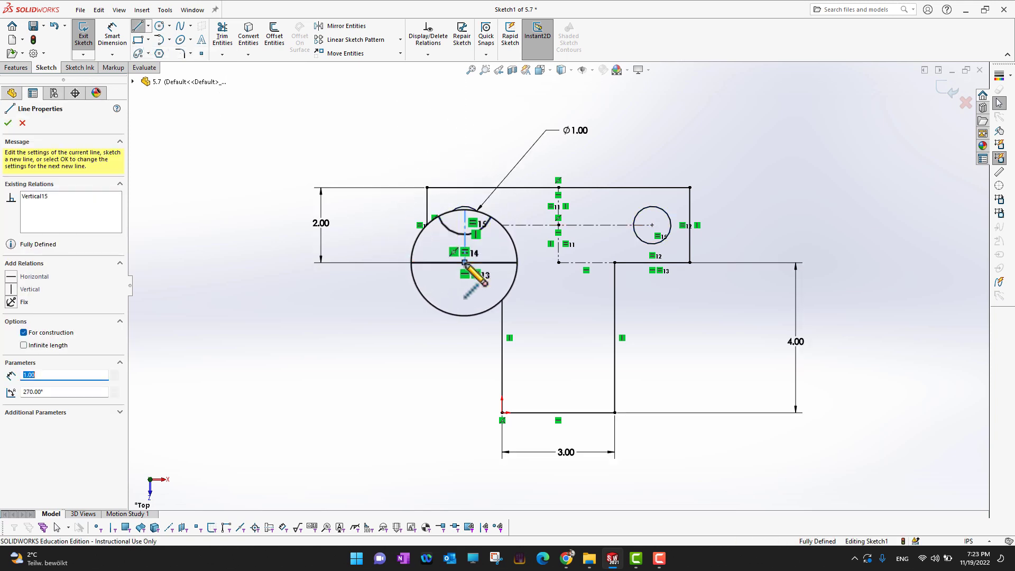
{"action": "key", "text": "Escape"}
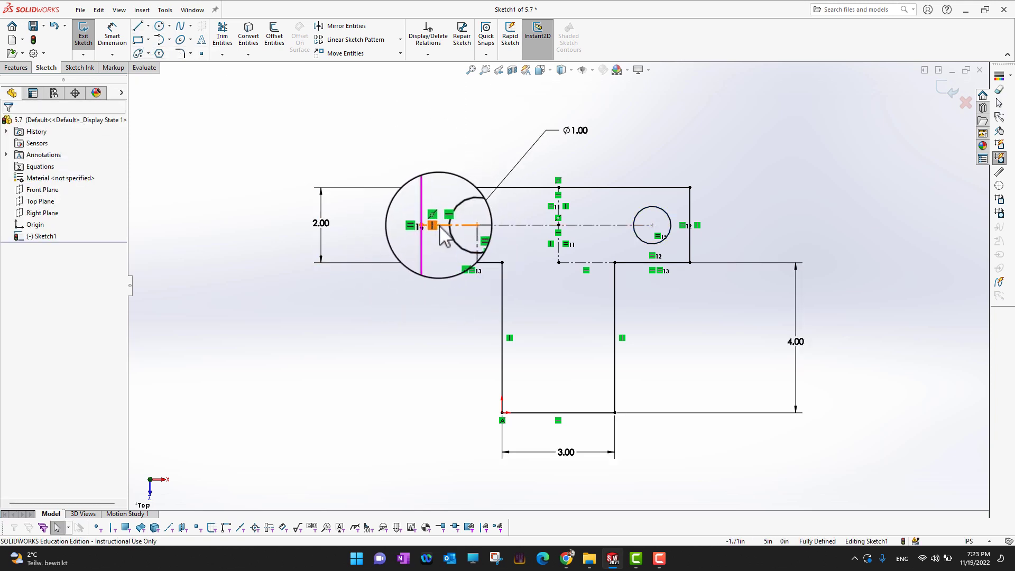
- Apply an Equal relation to the horizontal and vertical centerlines at the left hole
{"action": "left_click", "coordinate": [440, 227]}
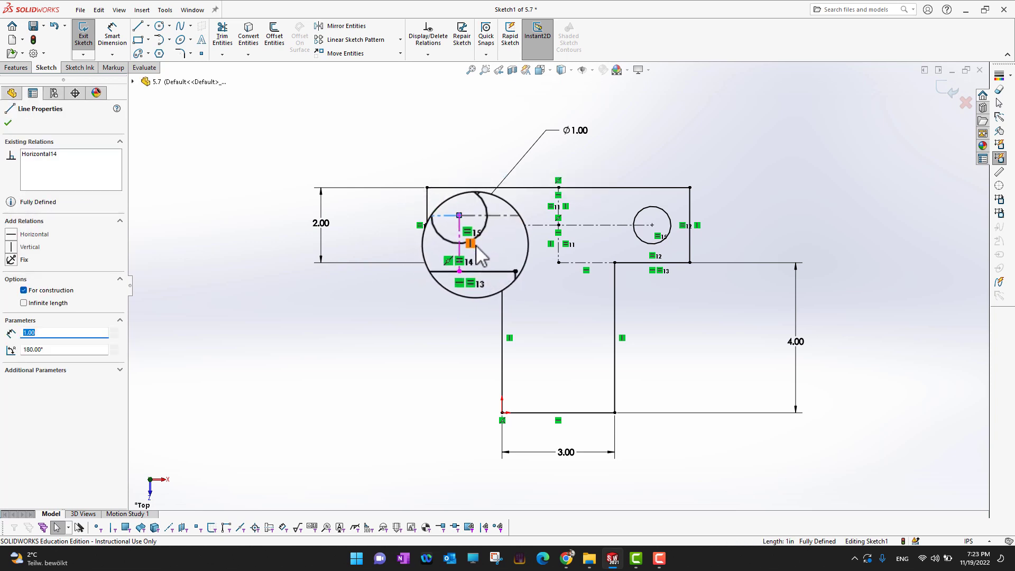
{"action": "left_click", "coordinate": [467, 249], "text": "ctrl"}
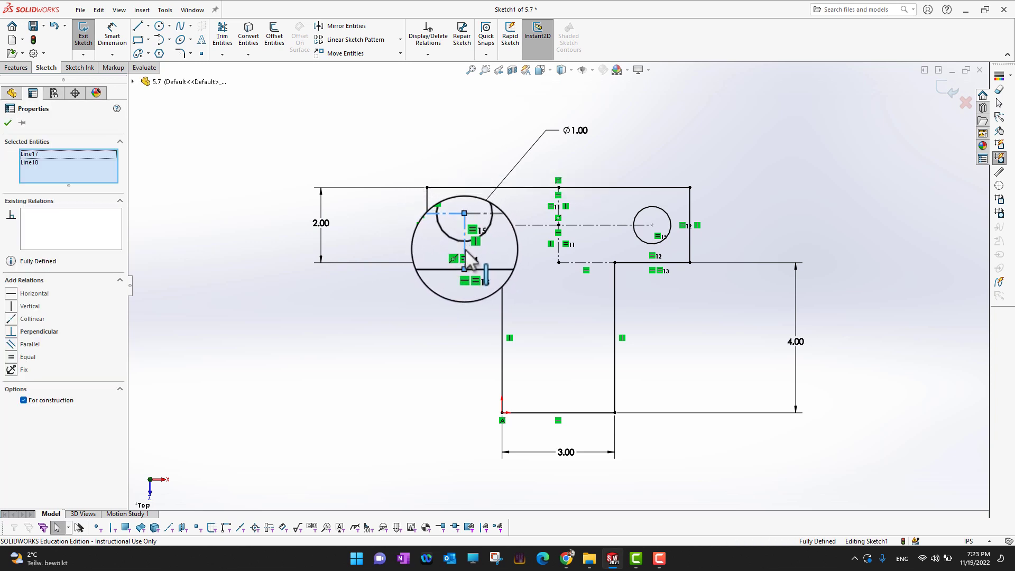
{"action": "left_click", "coordinate": [12, 355]}
{"action": "left_click", "coordinate": [8, 122]}
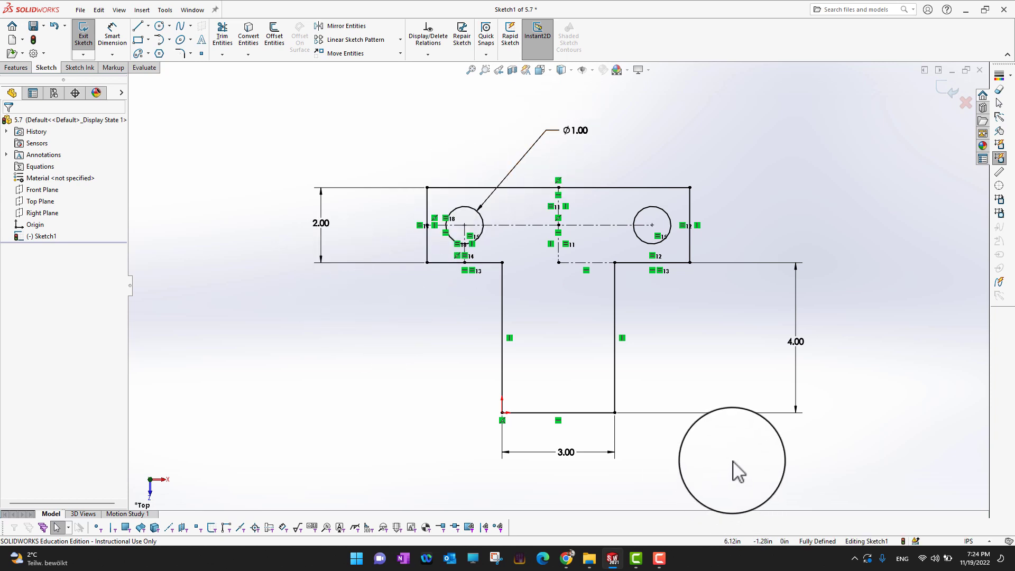
- Move the stem's 4.00 height dimension closer to the profile
{"action": "left_click_drag", "start_coordinate": [795, 301], "coordinate": [704, 343]}
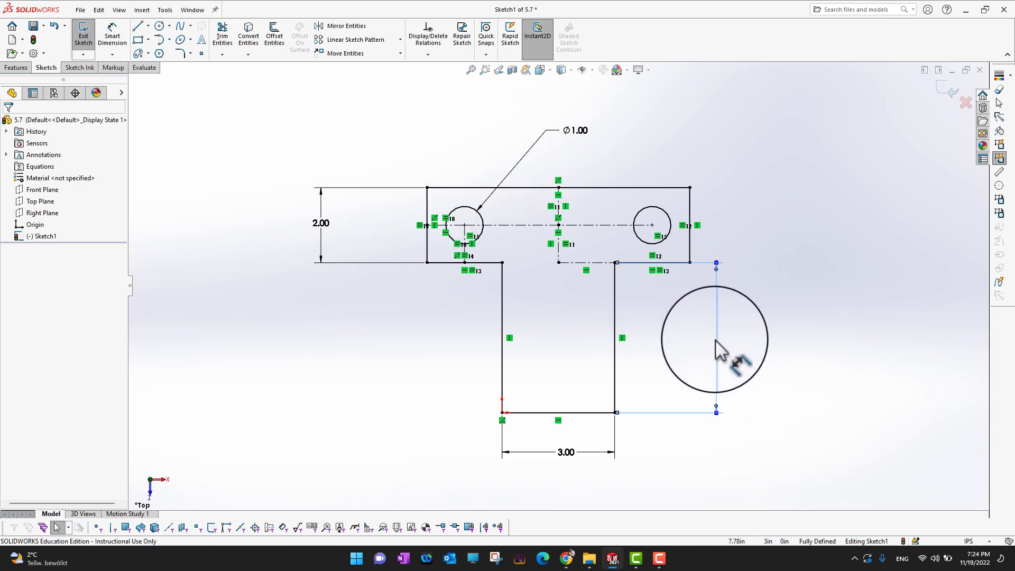
{"action": "left_click", "coordinate": [716, 349]}
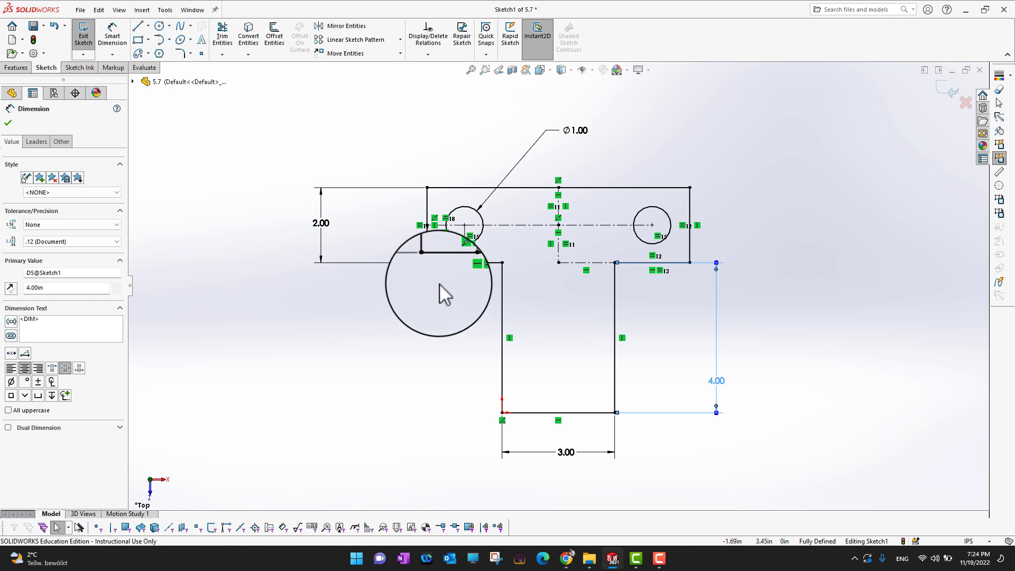
{"action": "left_click", "coordinate": [8, 123]}
- Test the sketch's relations by changing the arm height dimension to 4 in and back to 2 in
{"action": "double_click", "coordinate": [321, 223]}
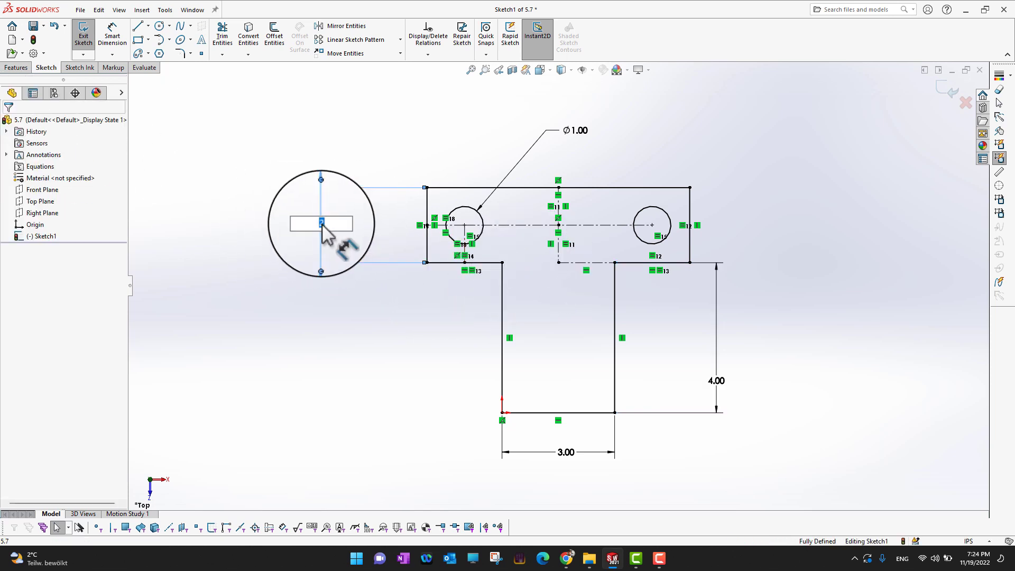
{"action": "type", "text": "4"}
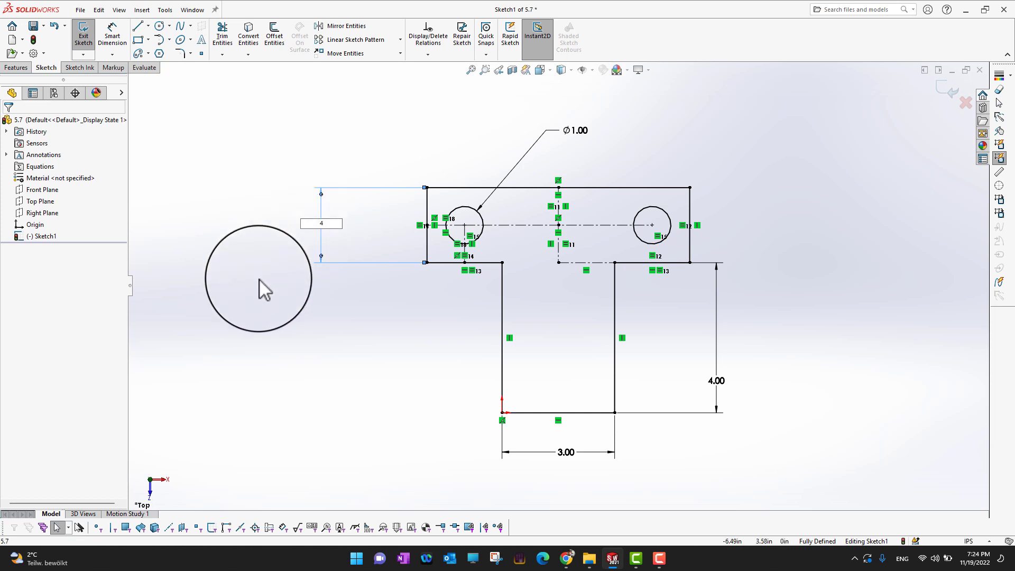
{"action": "key", "text": "Return"}
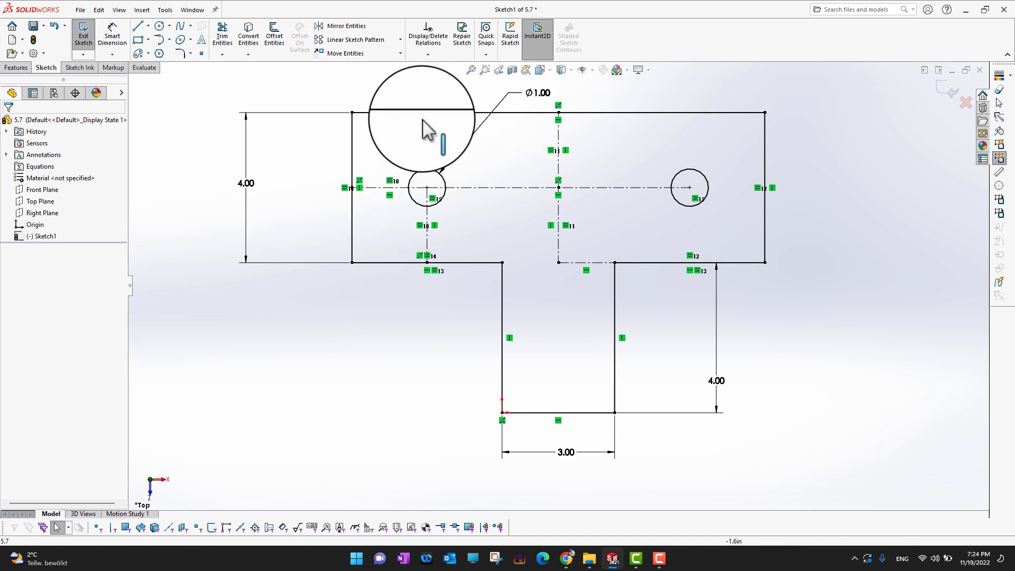
{"action": "left_click", "coordinate": [241, 186]}
{"action": "left_click", "coordinate": [241, 186]}
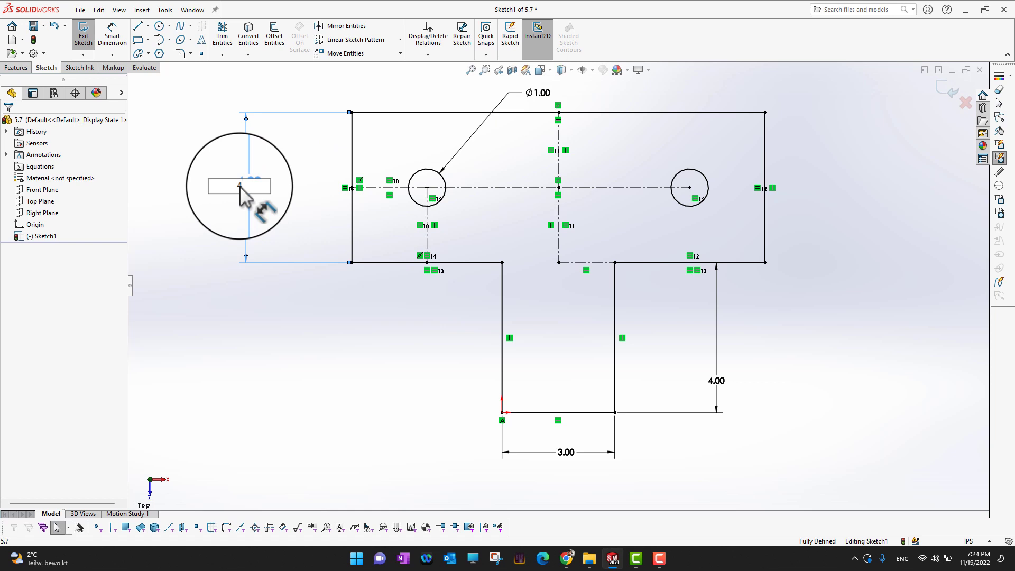
{"action": "double_click", "coordinate": [240, 187]}
{"action": "type", "text": "2"}
{"action": "key", "text": "Return"}
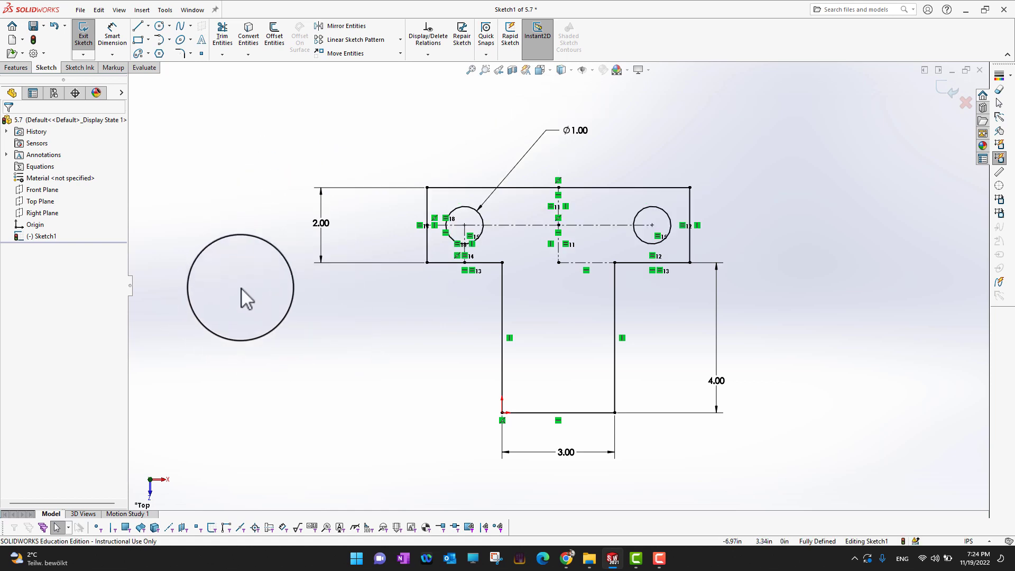